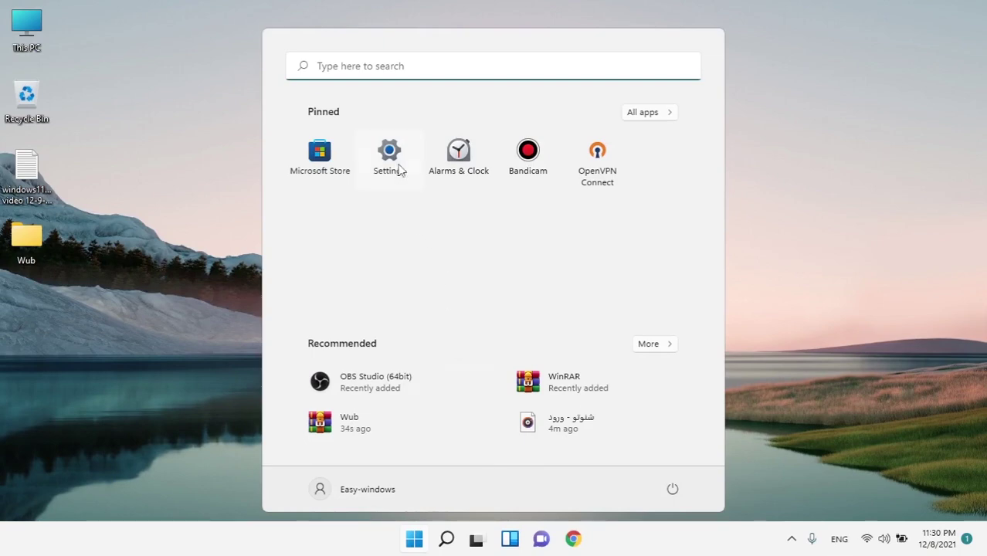
Open the Windows Update settings and pause updates until 1/12/2022
left_click(394, 161)
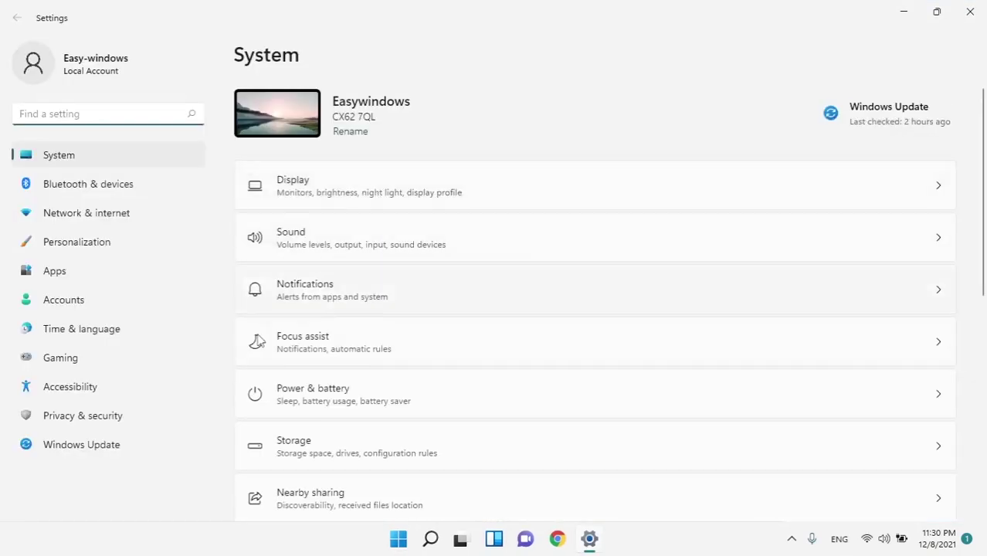
left_click(94, 448)
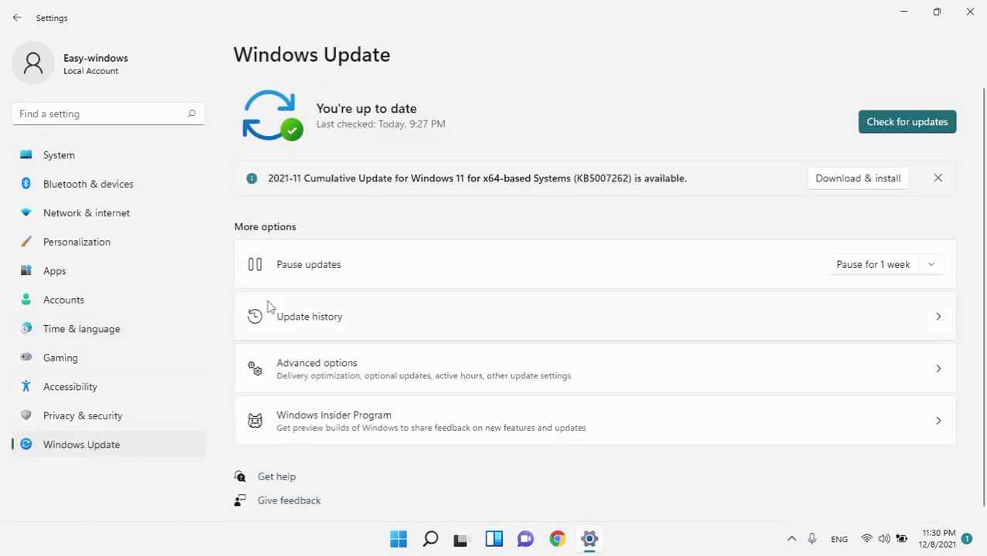
left_click(257, 270)
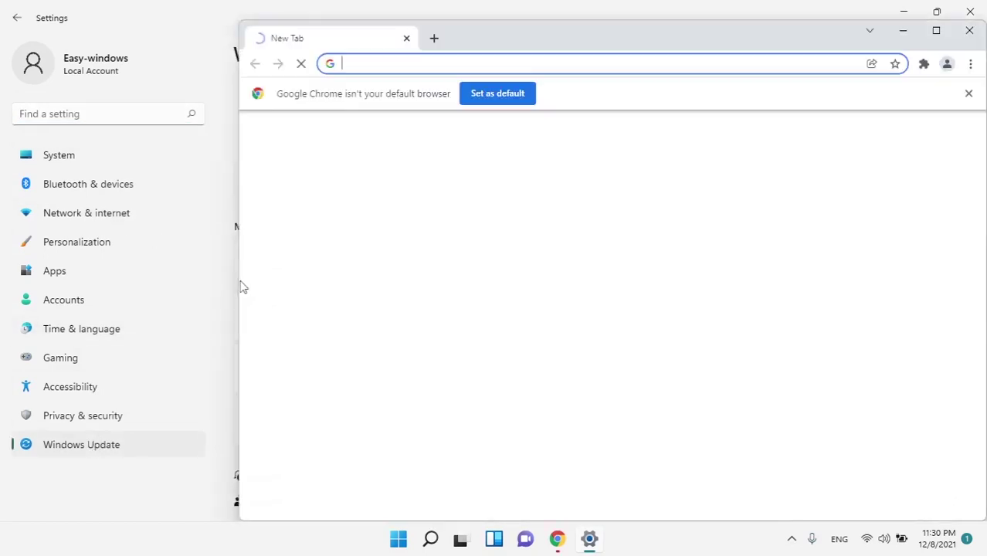
left_click(964, 29)
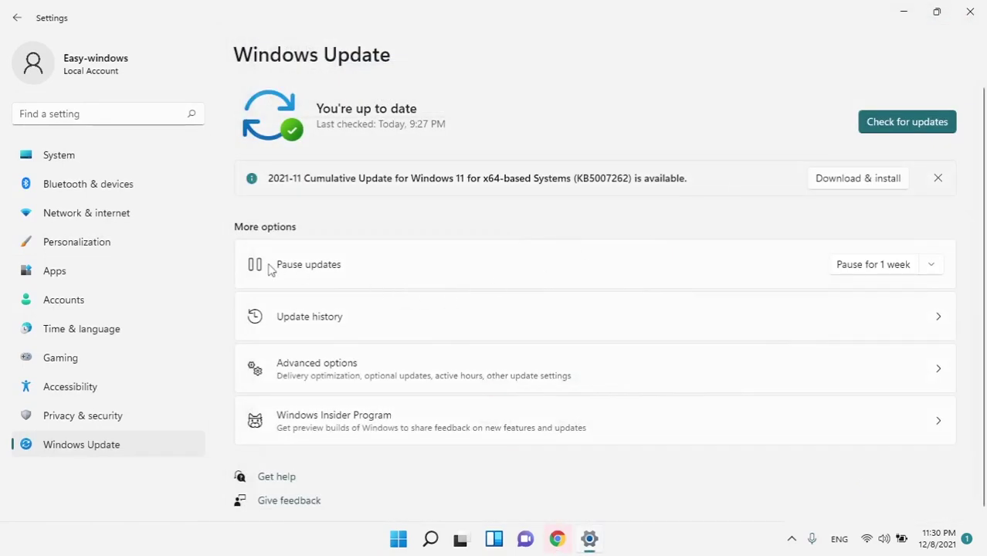
left_click(930, 274)
left_click(895, 361)
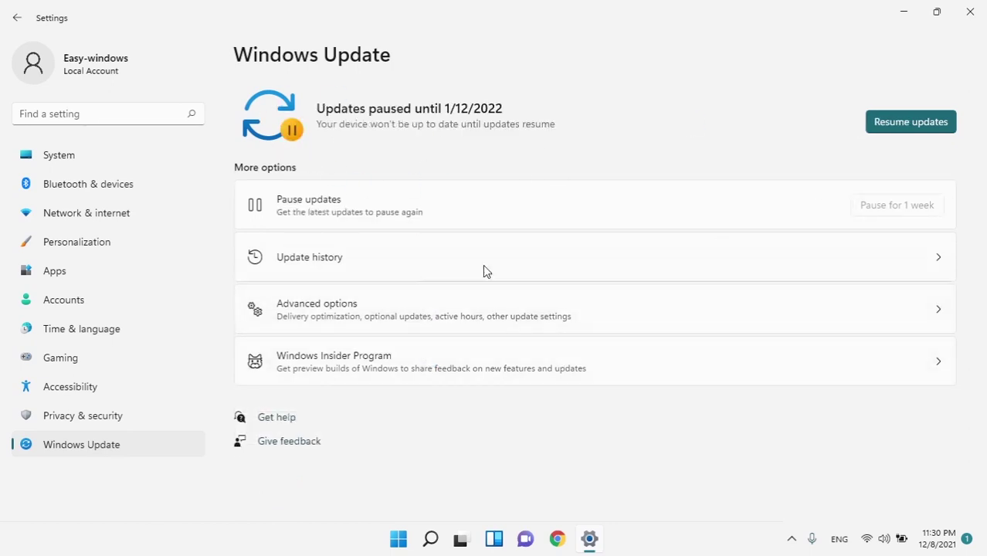
Look through the advanced options of Windows Update and close Settings
left_click(382, 319)
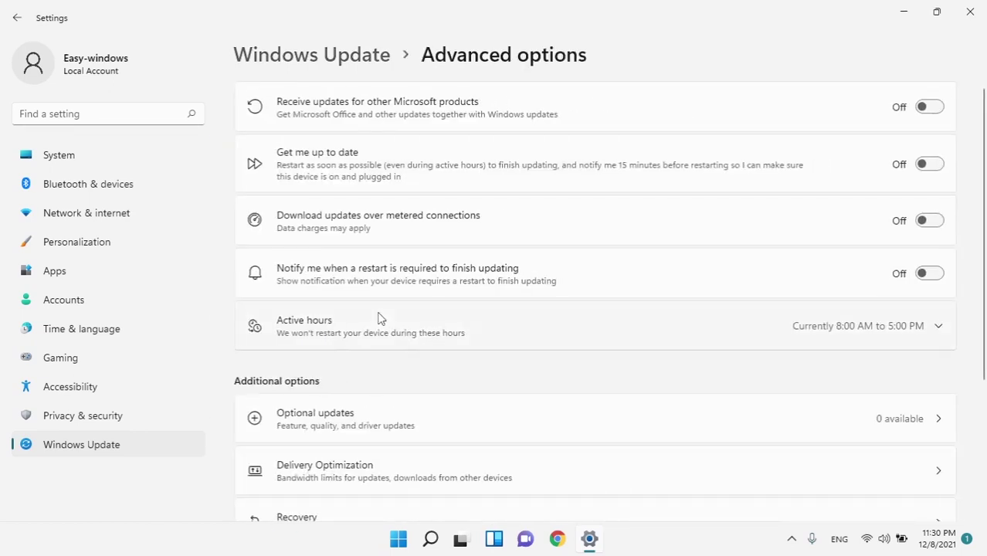
scroll(379, 317, "down", 3)
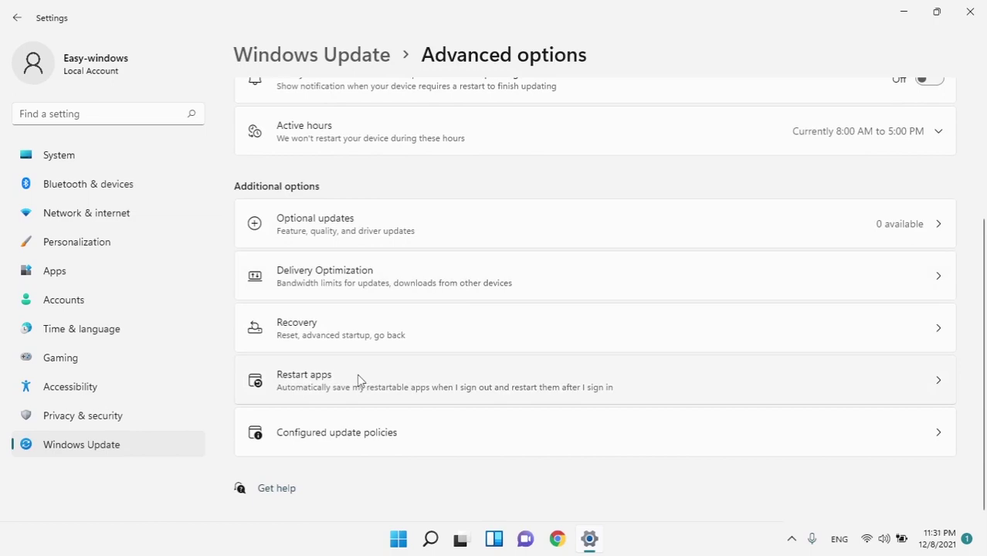
scroll(356, 377, "up", 3)
left_click(970, 11)
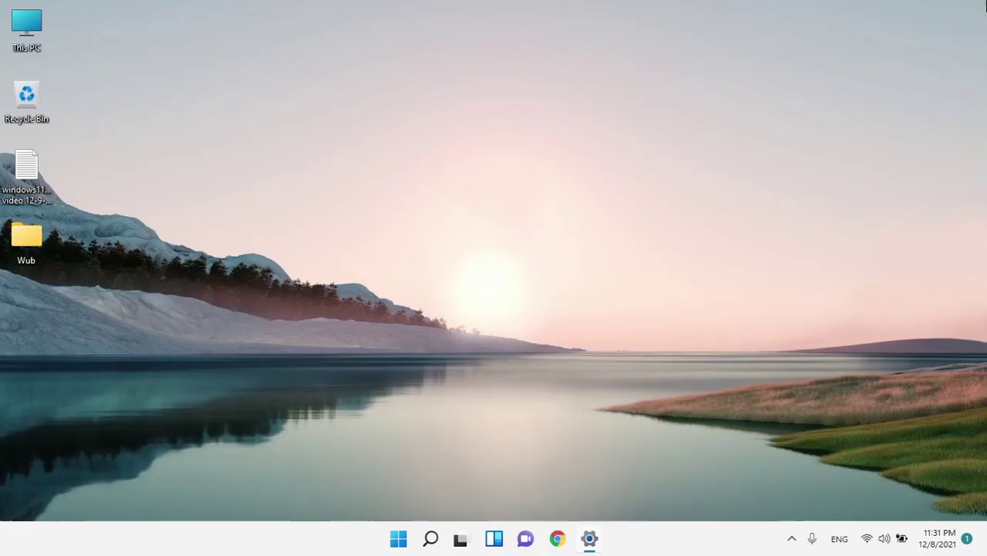
left_click(412, 538)
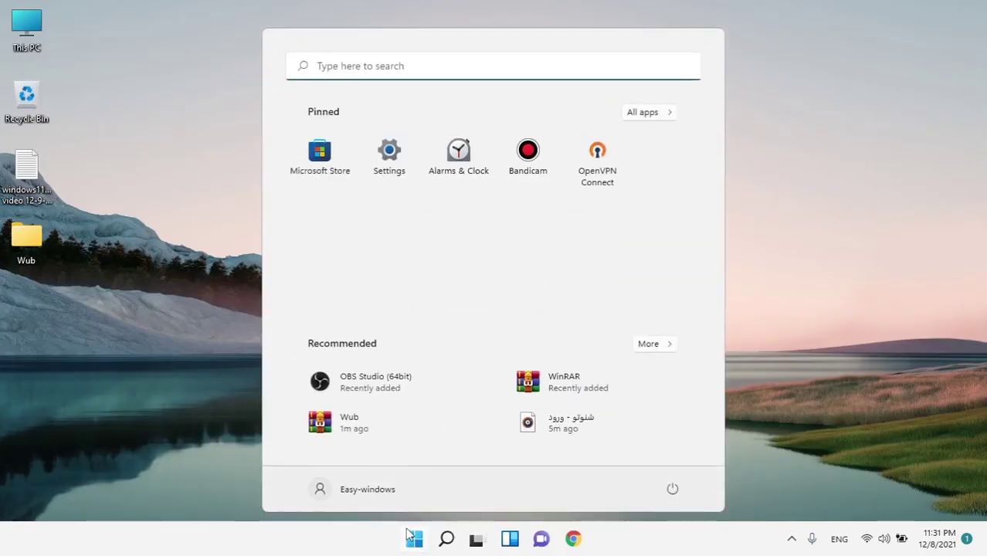
left_click(834, 455)
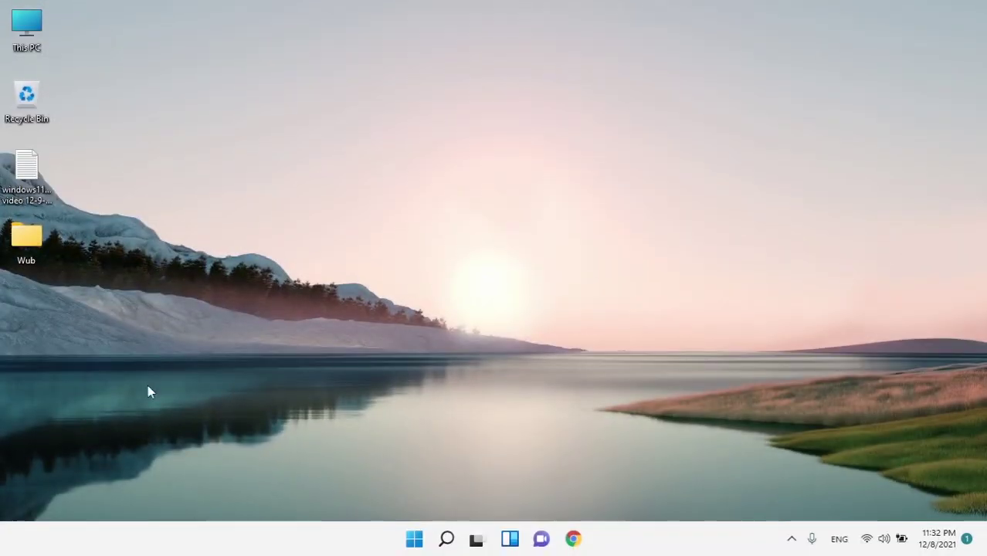
Run Wub_x64 from the desktop's Wub folder as administrator
double_click(25, 239)
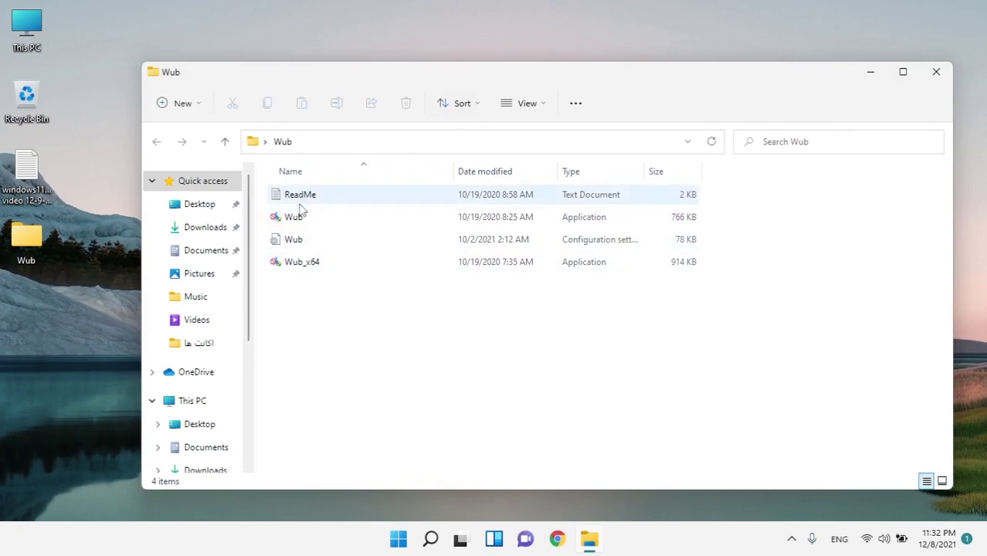
left_click(299, 265)
right_click(311, 262)
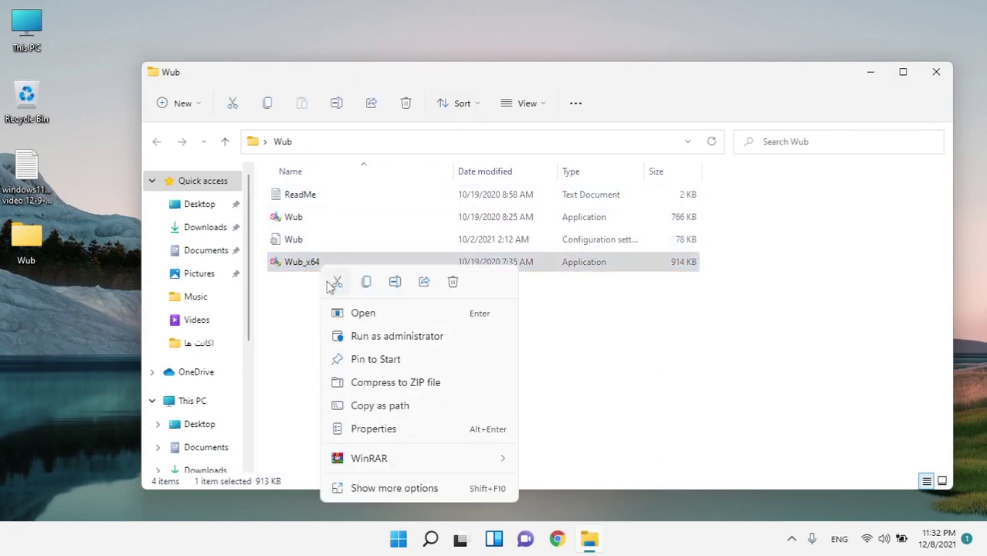
left_click(378, 337)
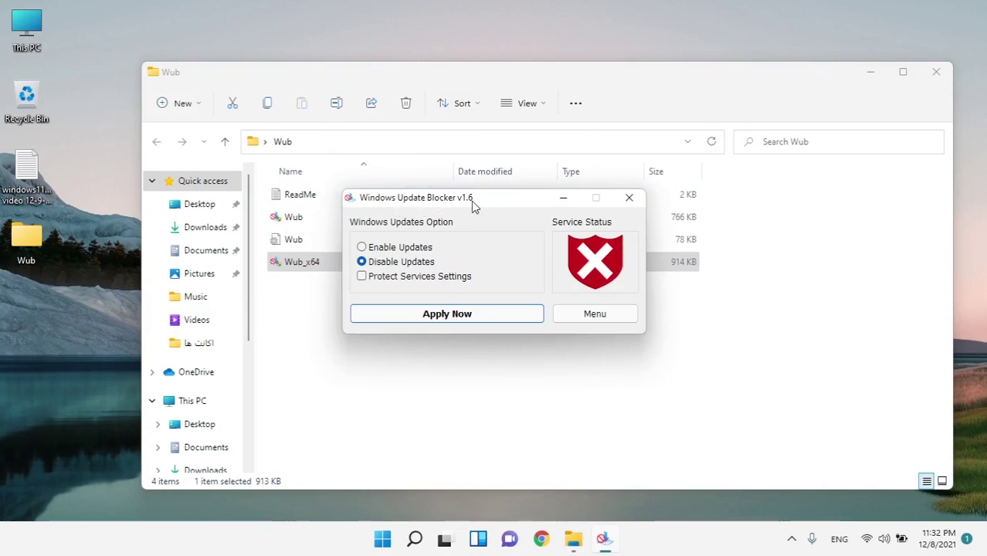
Apply the Disable Updates option in Windows Update Blocker, leaving Protect Services Settings off
left_click(361, 276)
left_click(360, 277)
left_click(426, 321)
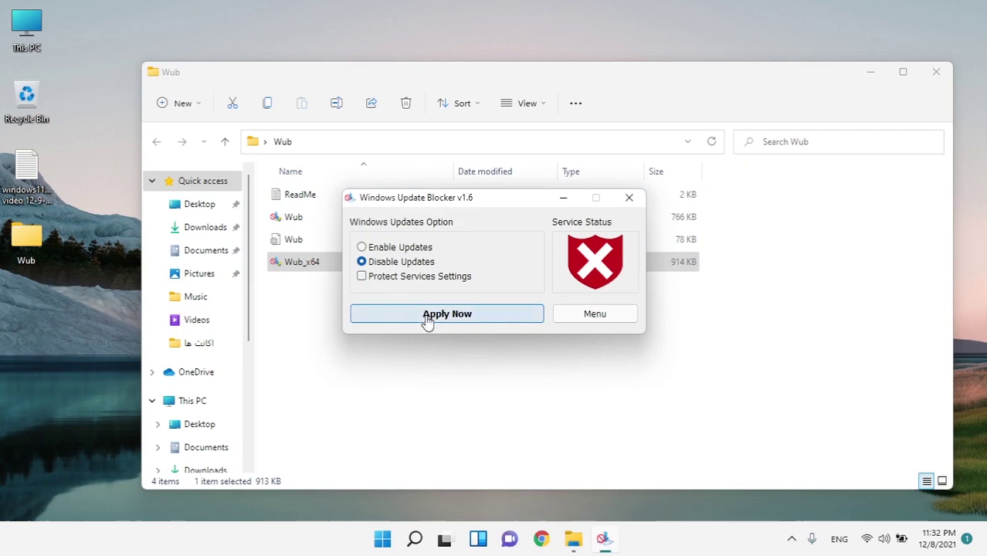
left_click(494, 325)
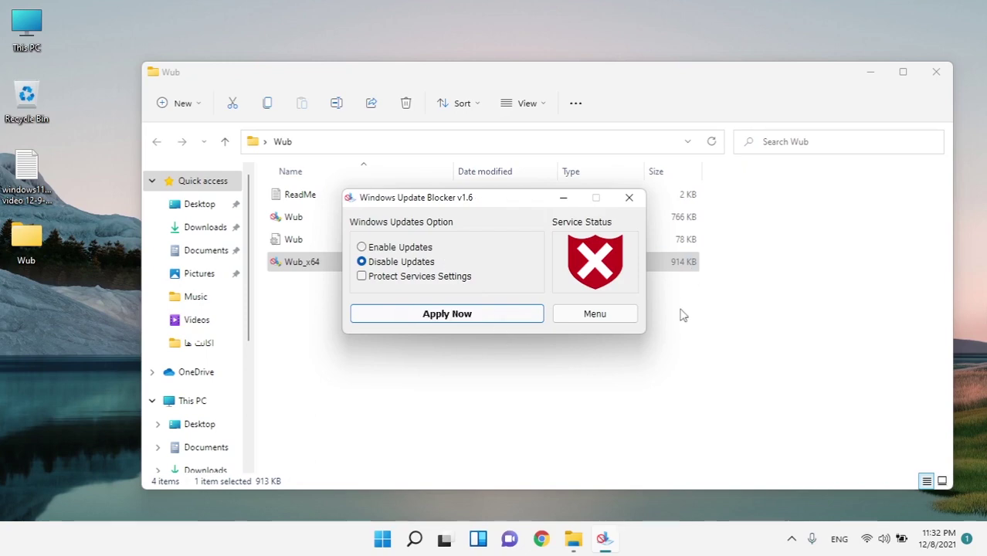
View the Windows Update page by way of Windows Update Blocker, and close it again
left_click(610, 314)
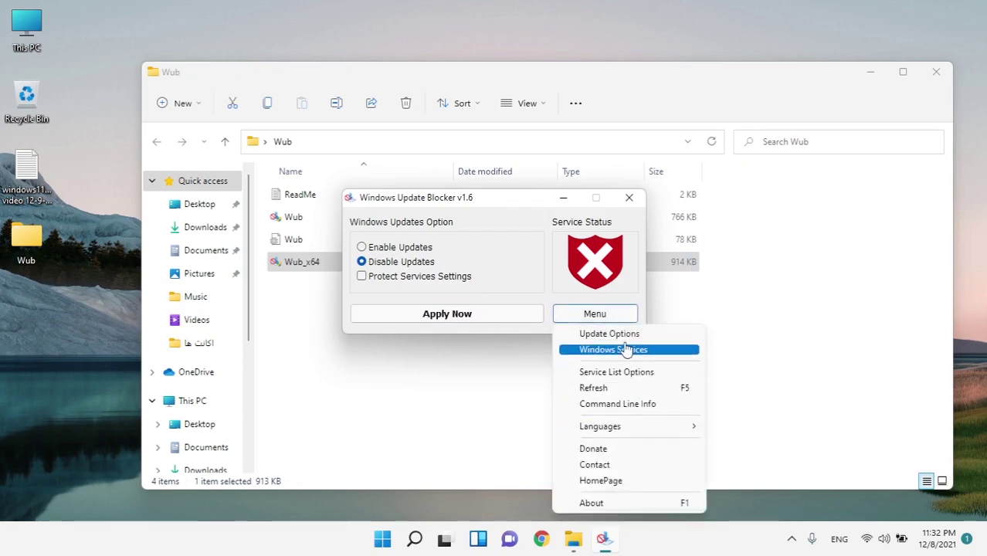
left_click(632, 349)
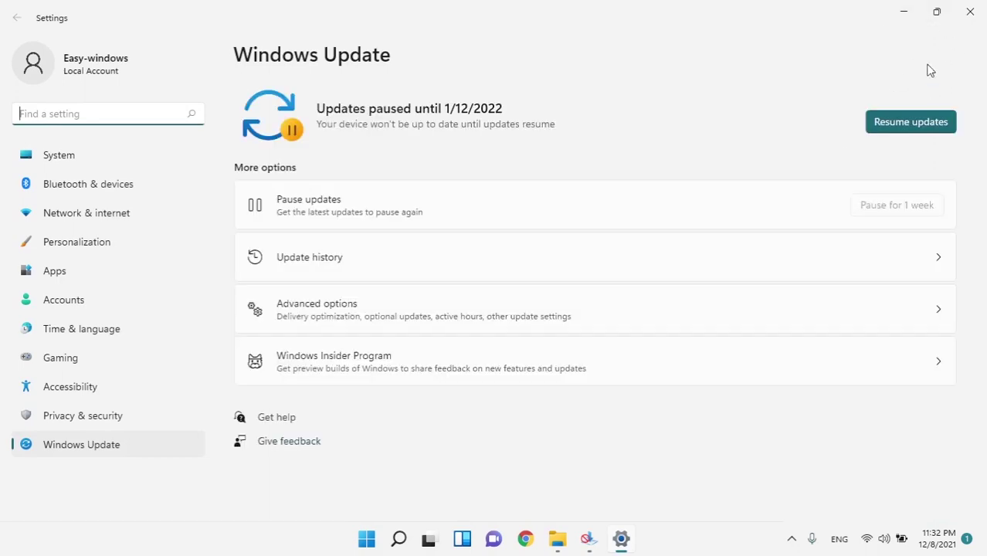
left_click(974, 10)
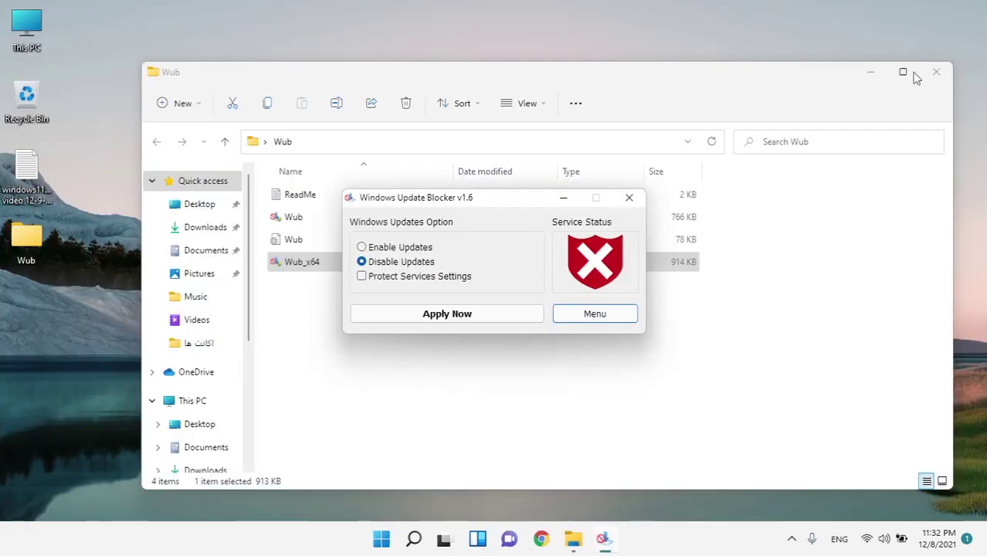
Close Windows Update Blocker and the Wub folder
left_click(604, 318)
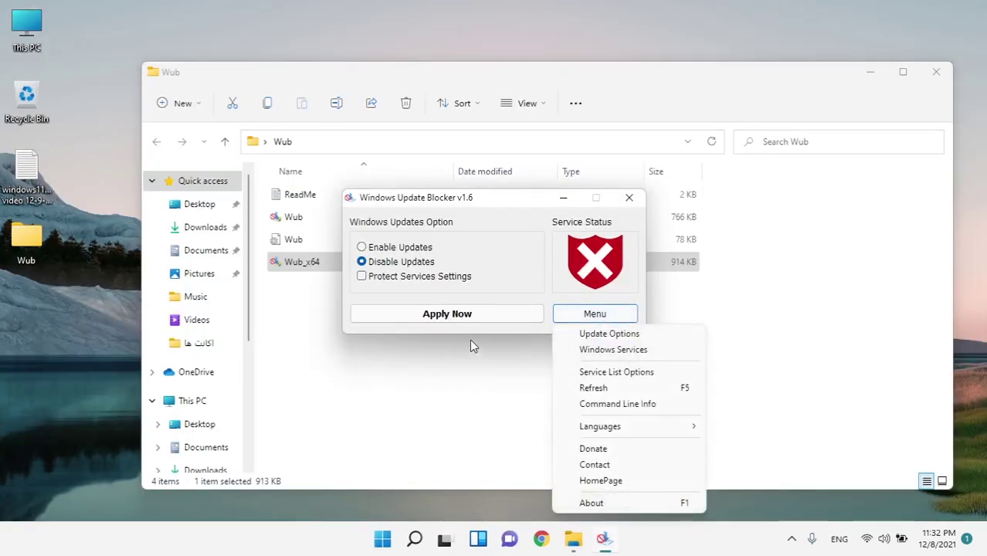
left_click(629, 197)
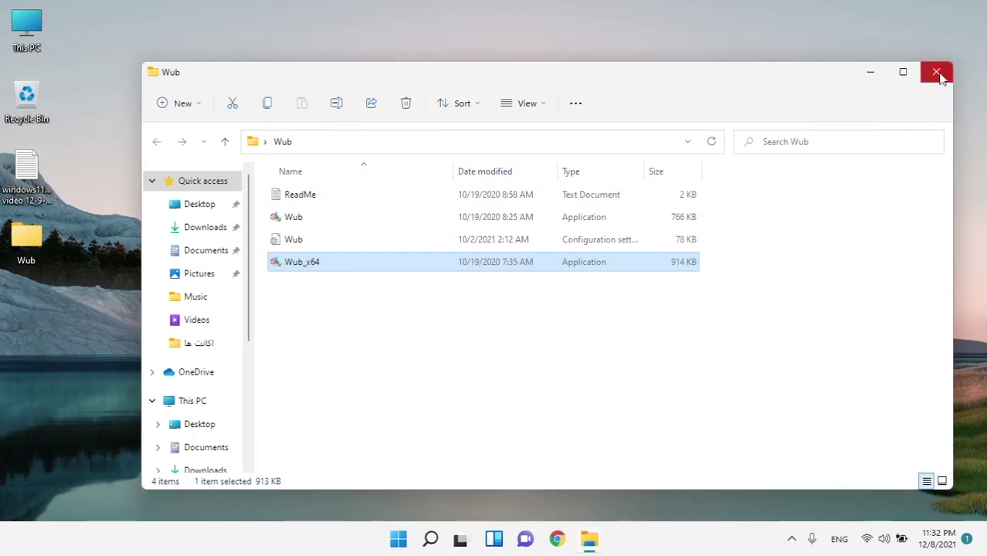
left_click(937, 71)
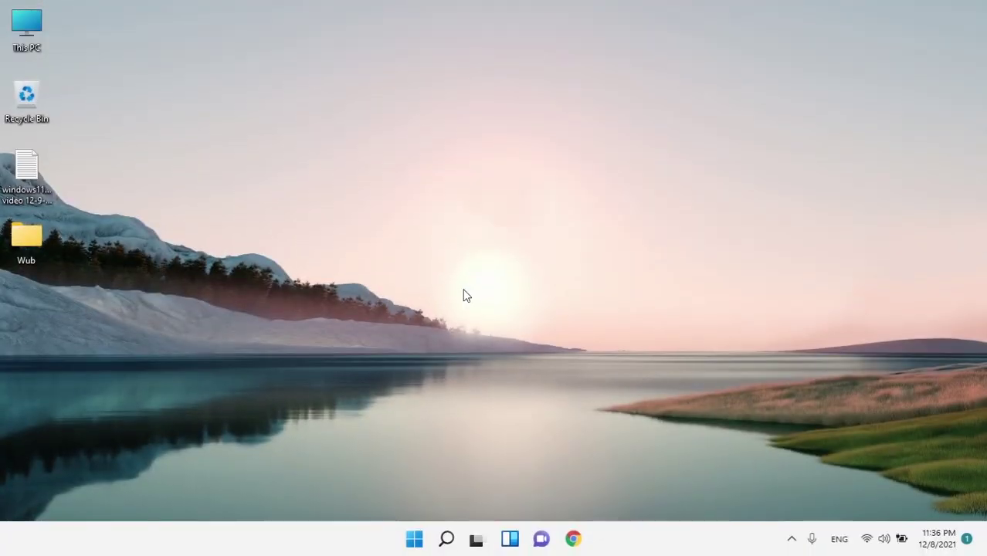
Search for the Registry Editor and open it
key("super")
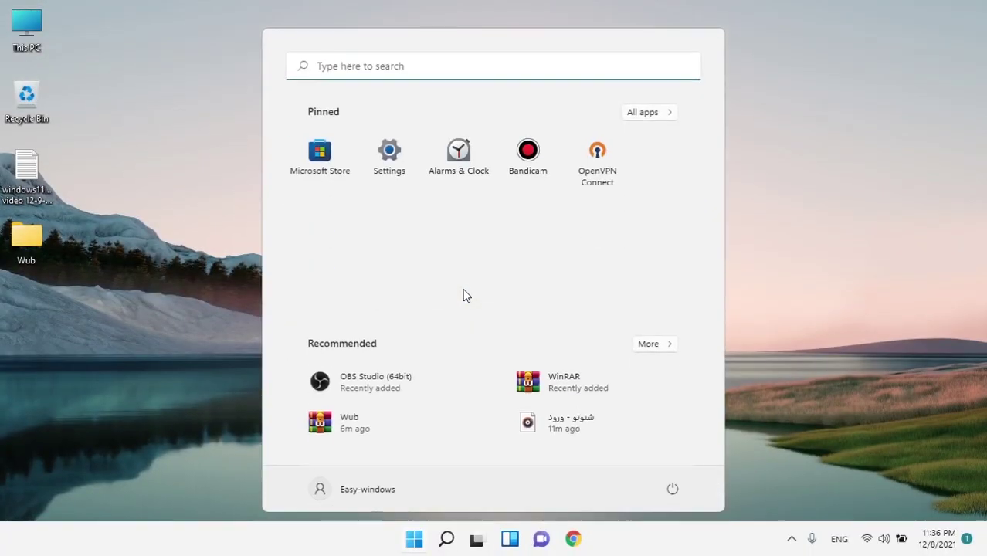
type("re")
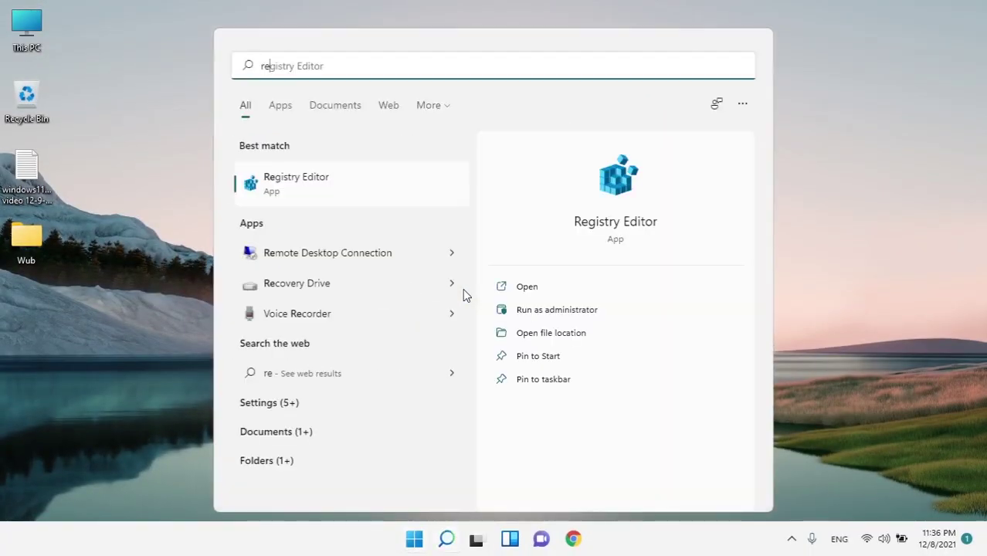
left_click(357, 197)
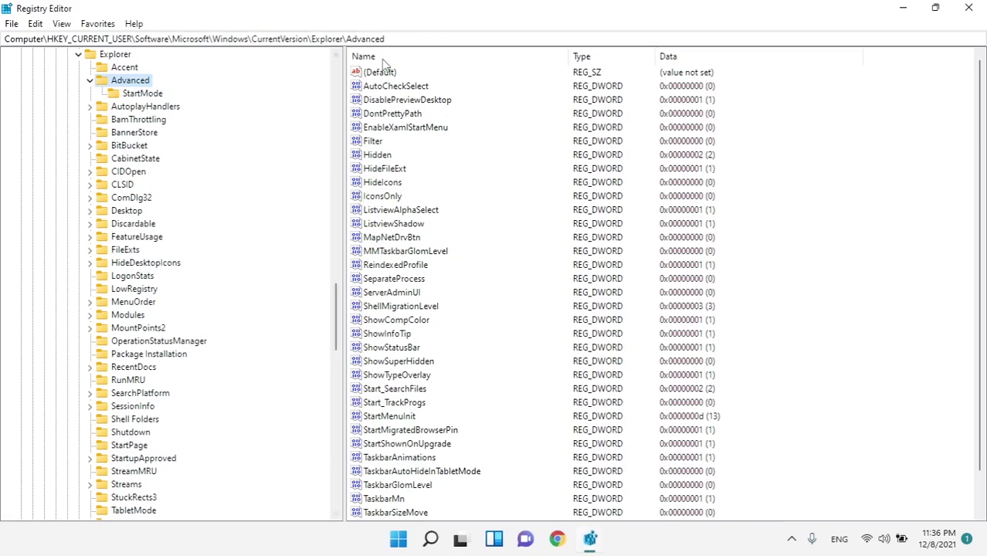
Replace the registry path with the copied one and go to Computer\HKEY_LOCAL_MACHINE\SOFTWARE\Policies\Microsoft\Windows
left_click_drag(403, 39, 51, 44)
right_click(51, 44)
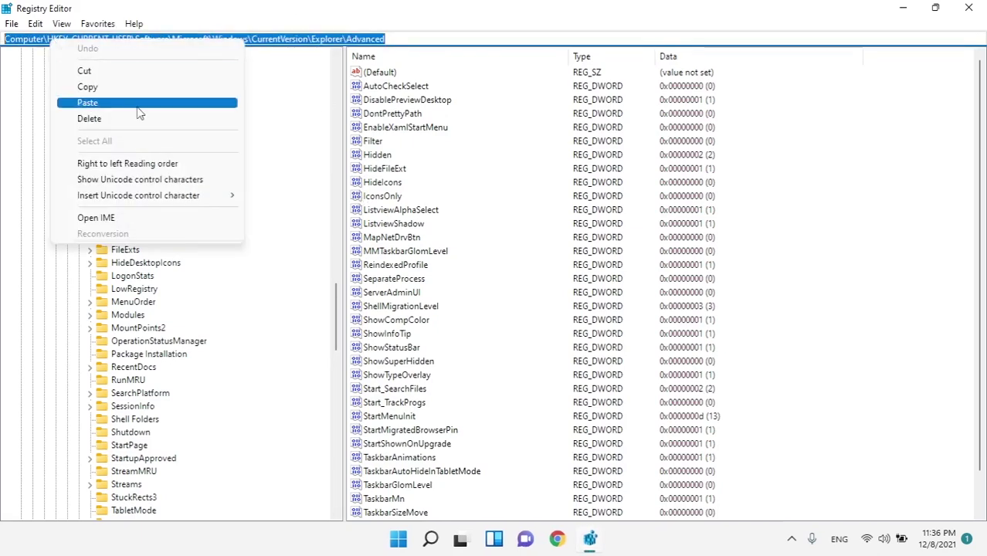
left_click(124, 119)
right_click(122, 37)
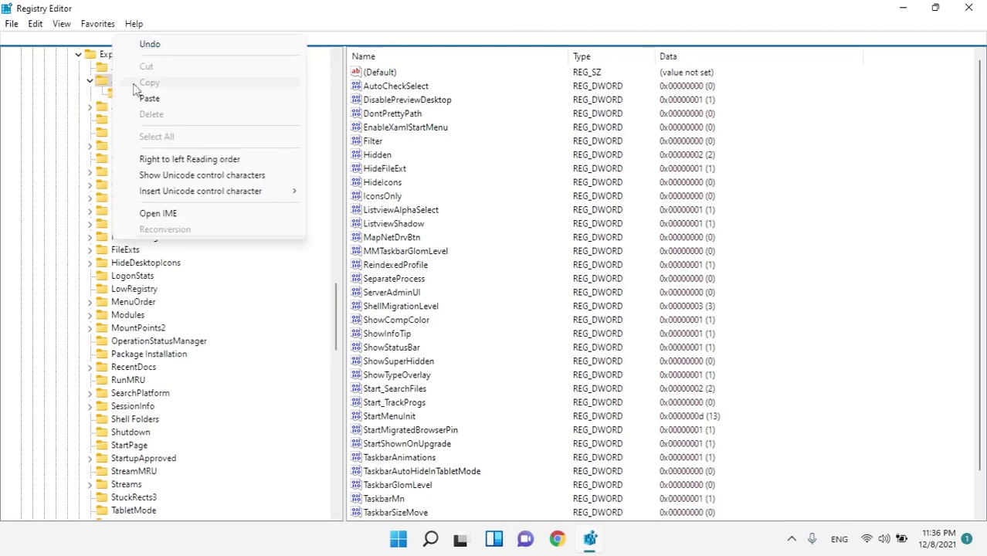
left_click(143, 95)
key("Return")
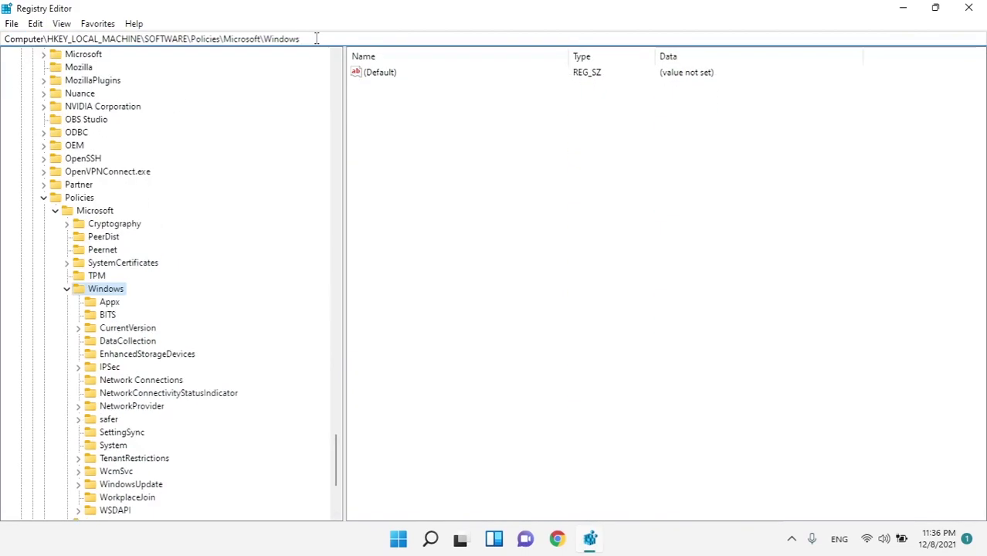
Try to create a new subkey named WindowsUpdate under the Windows policies key
scroll(194, 397, "down", 4)
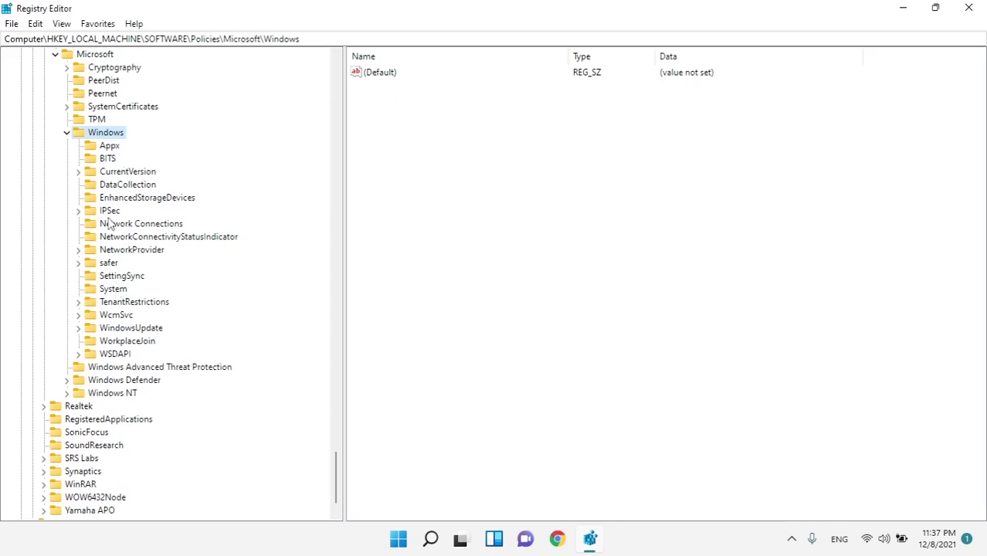
right_click(99, 136)
mouse_move(241, 166)
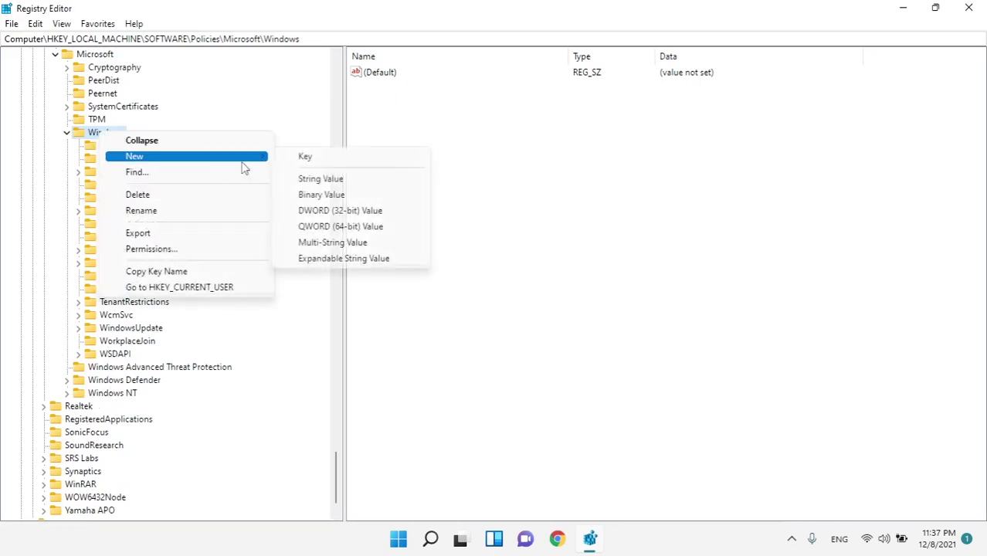
left_click(298, 158)
type("Wi")
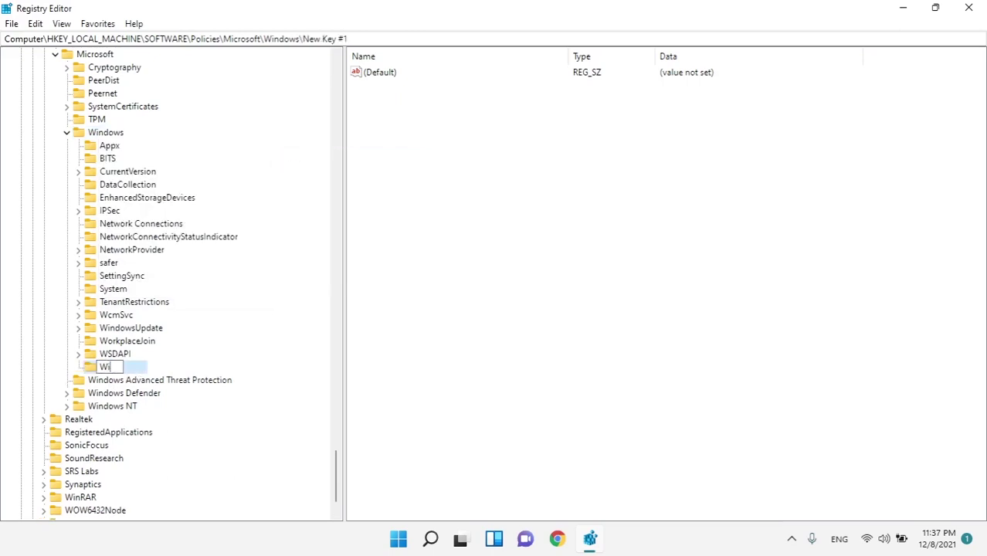
type("ndows")
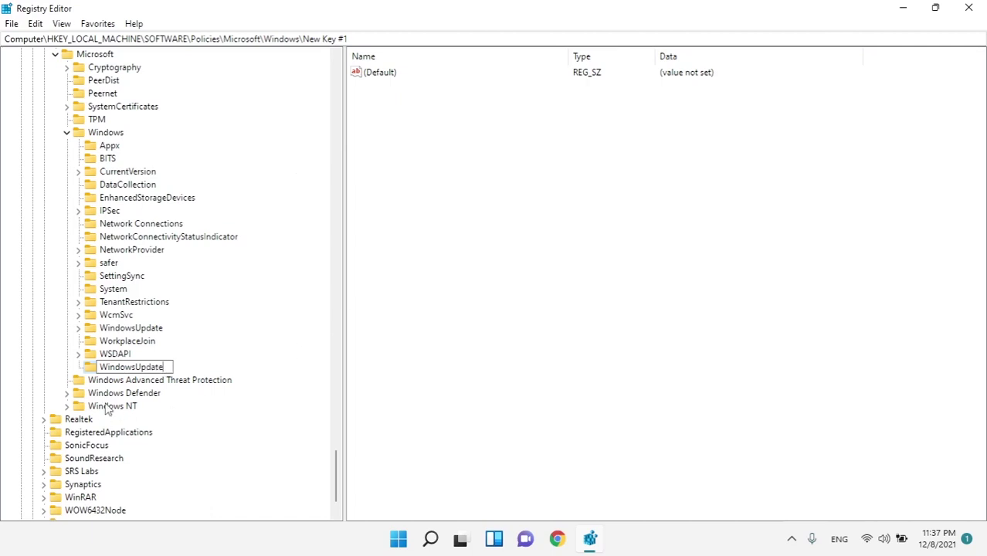
type("Update")
key("Return")
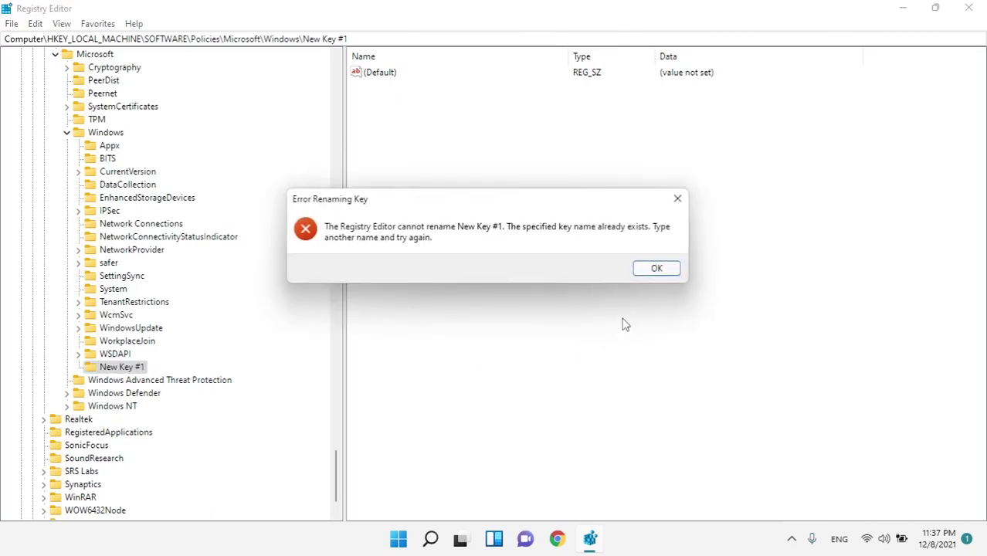
left_click(653, 276)
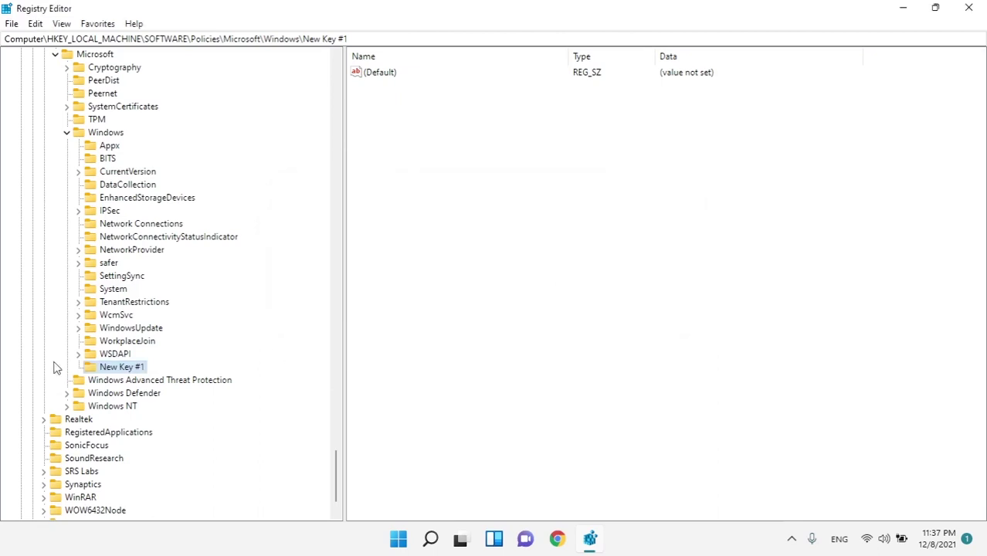
Delete the newly added key New Key #1 from the Windows policies key
left_click(124, 328)
left_click(129, 367)
key("Delete")
left_click(564, 264)
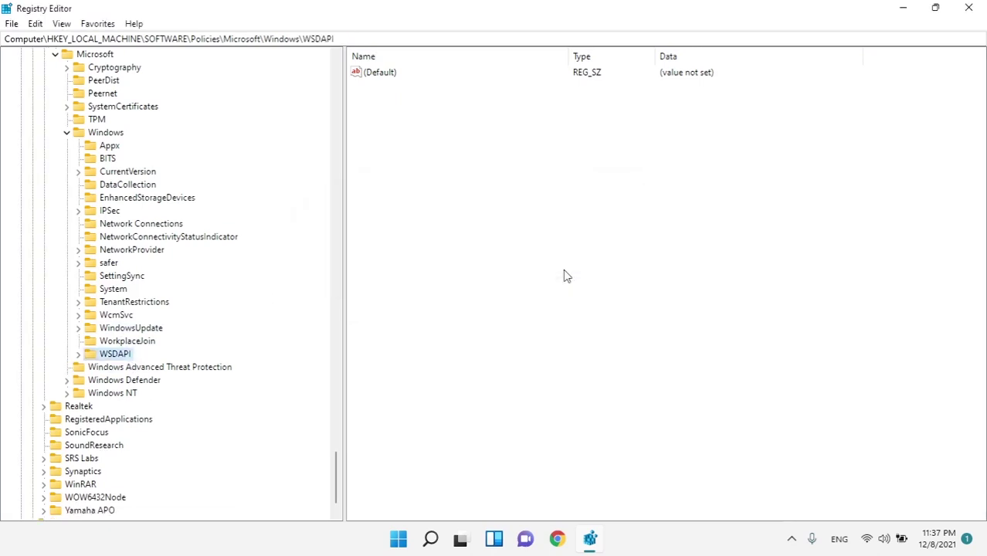
Expand the WindowsUpdate key, widen the Name column and confirm value data 0 for AllowAutoWindowsUpdateDownloadOverMeteredNetwork
double_click(124, 328)
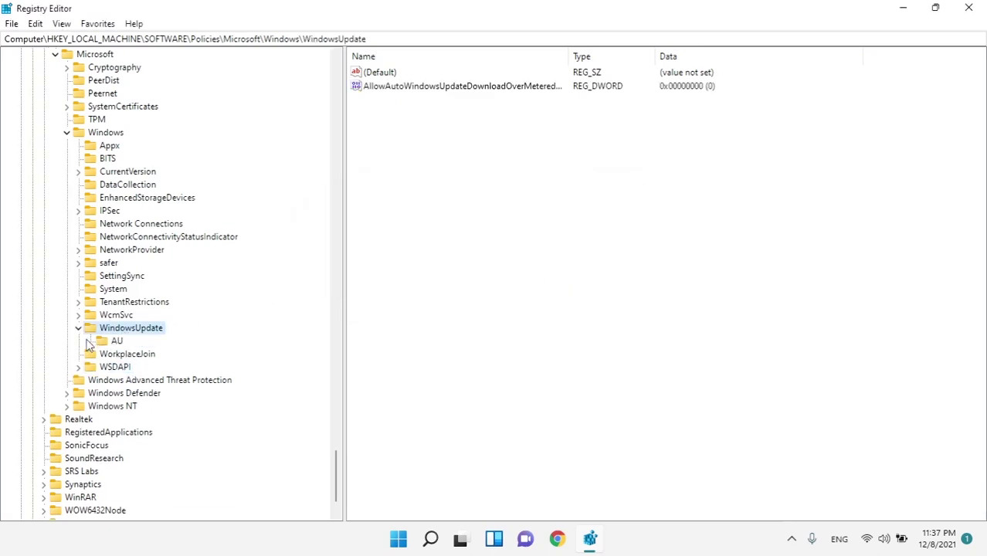
left_click_drag(567, 53, 669, 54)
double_click(484, 91)
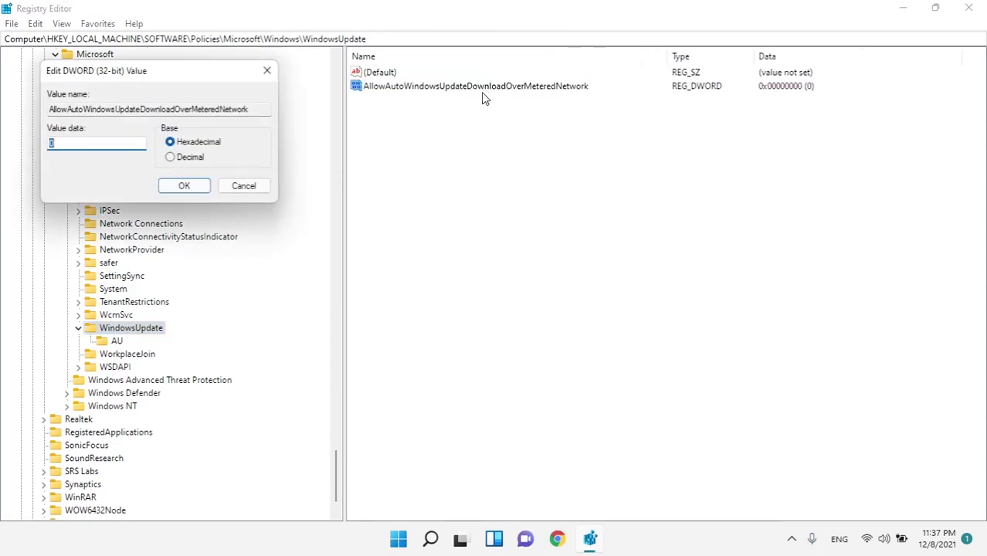
left_click(184, 185)
Examine the values stored in the AU subkey of WindowsUpdate, including NoAutoUpdate
left_click(110, 341)
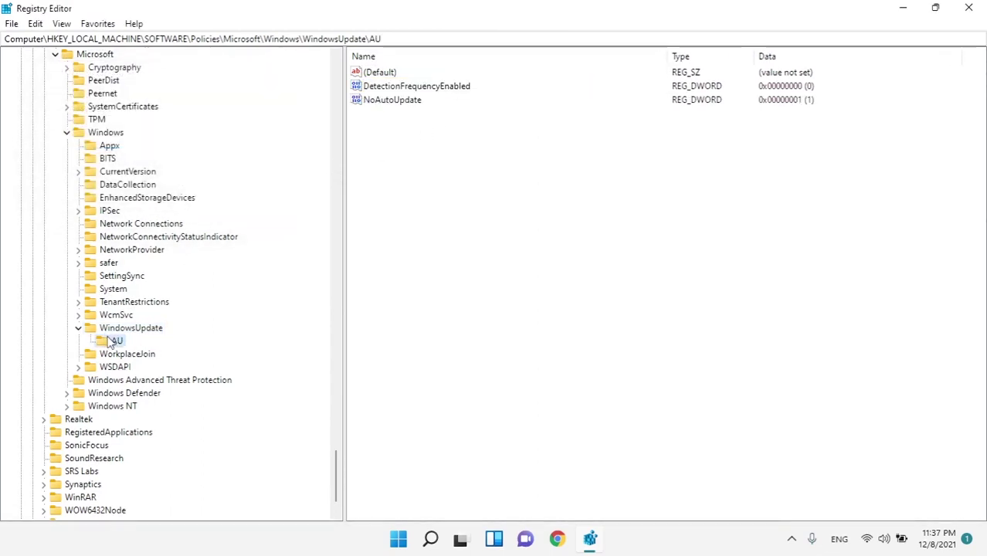
left_click(370, 102)
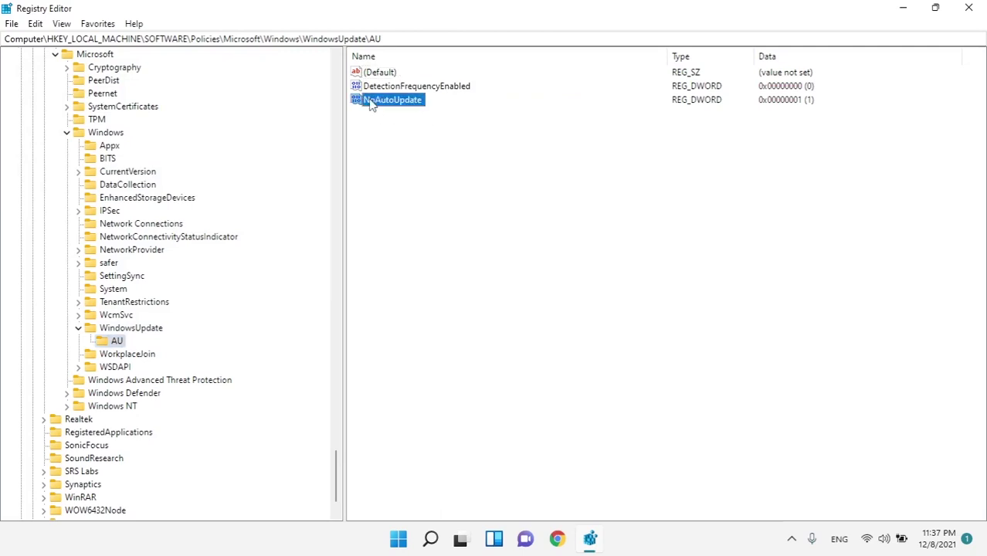
left_click(116, 330)
left_click(112, 340)
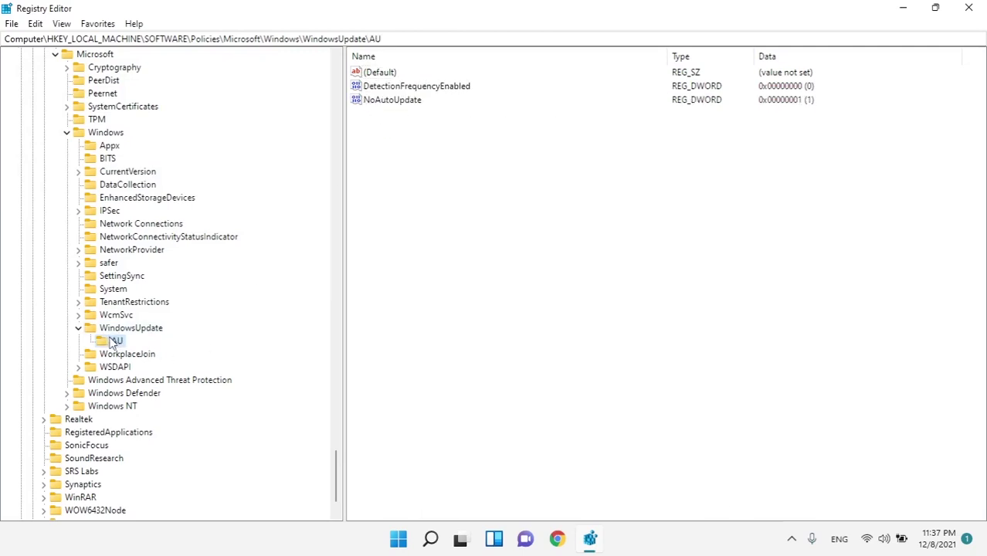
Try to create a subkey named AU under the WindowsUpdate key and delete the leftover New Key #1
right_click(114, 332)
mouse_move(204, 356)
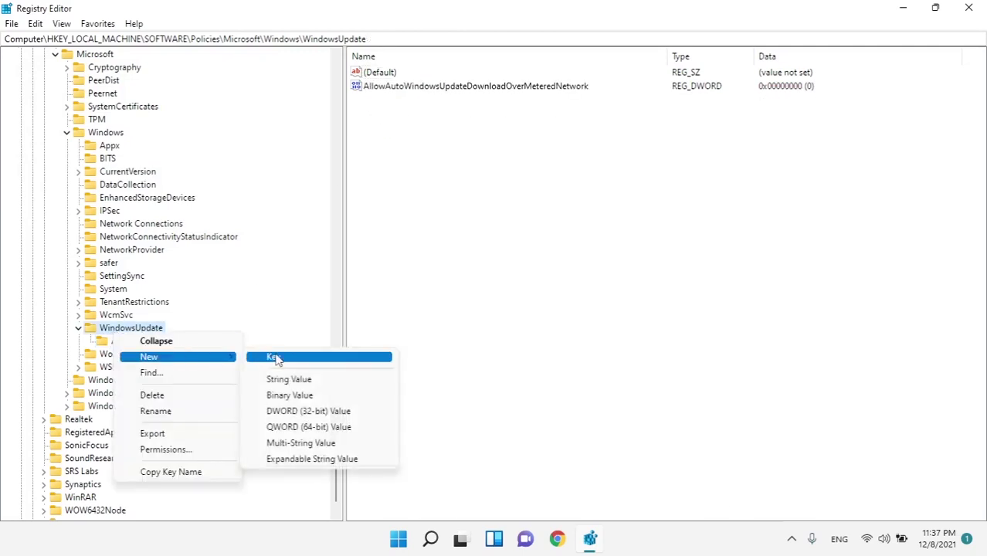
left_click(274, 356)
type("a")
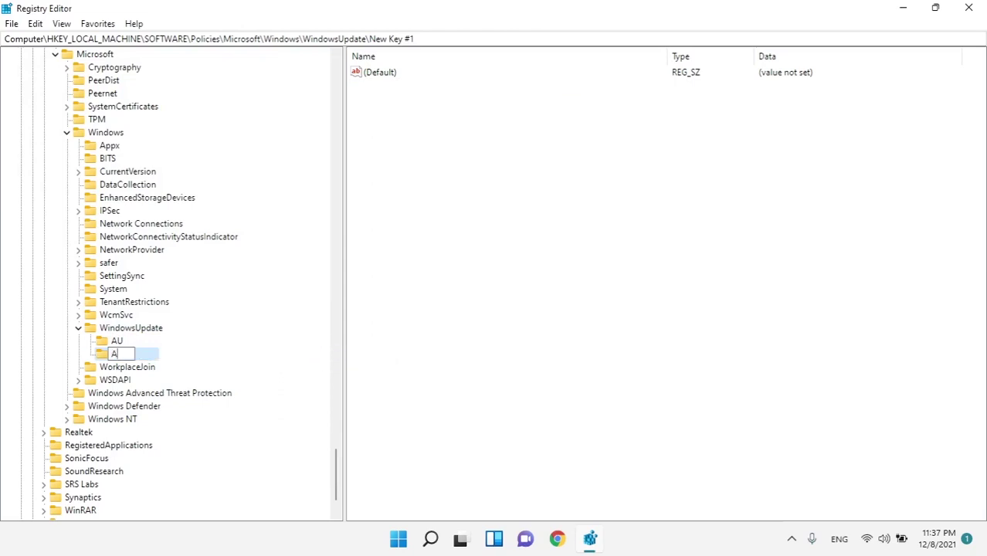
type("U")
key("Return")
key("Return")
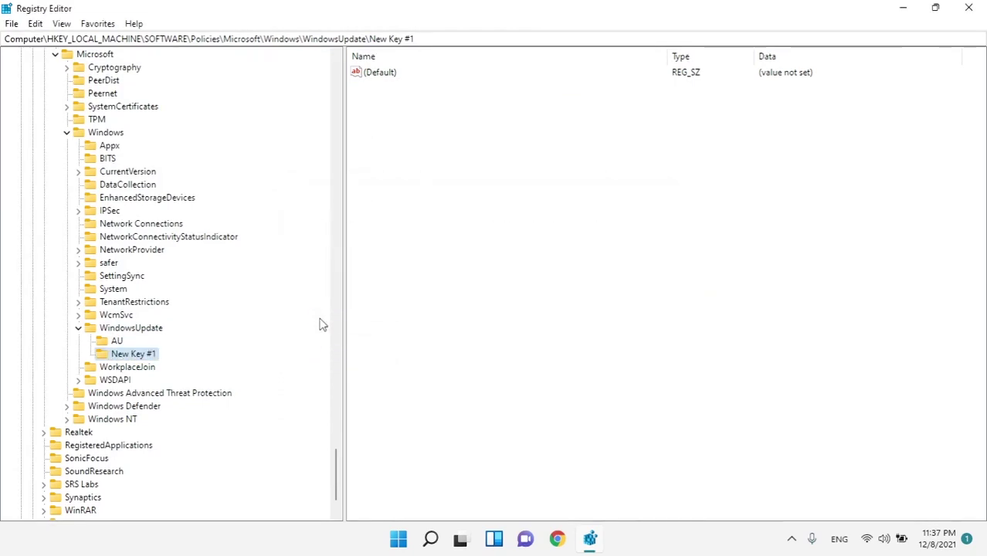
key("Delete")
key("Return")
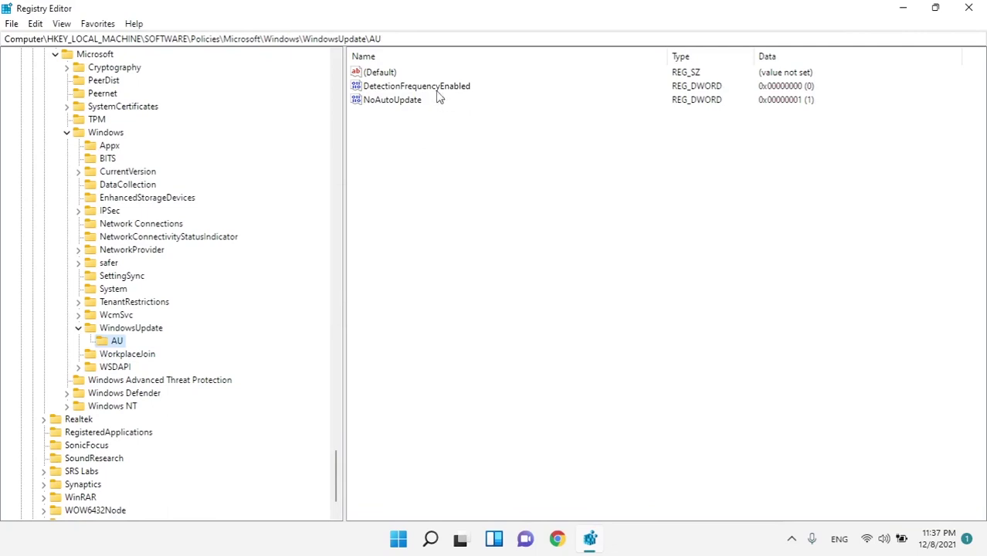
Open the NoAutoUpdate value in the AU key and confirm its value data as 1
left_click(402, 102)
double_click(417, 101)
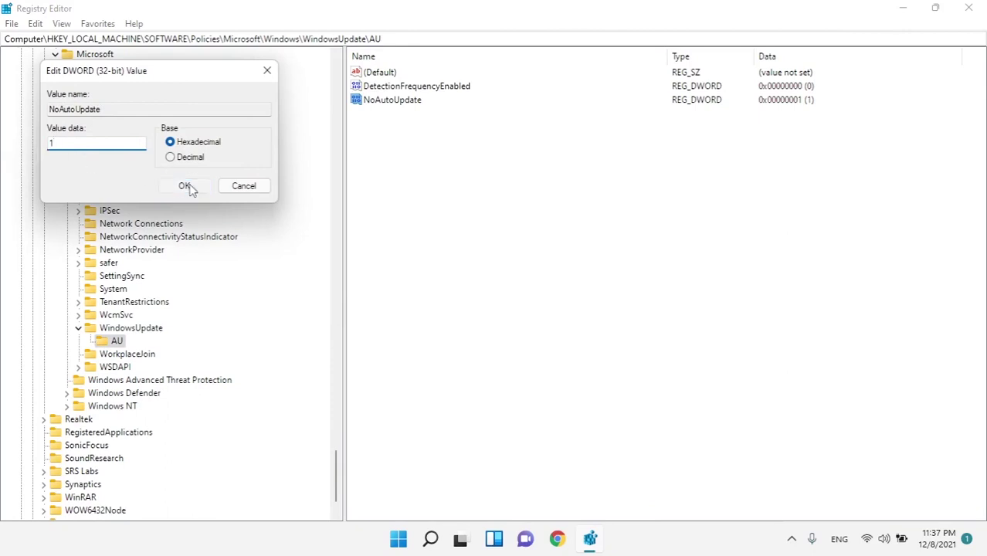
left_click(184, 185)
Try to add a DWORD (32-bit) value named NoAutoUpdate to the AU key and delete the leftover new value
right_click(423, 135)
mouse_move(458, 141)
left_click(549, 195)
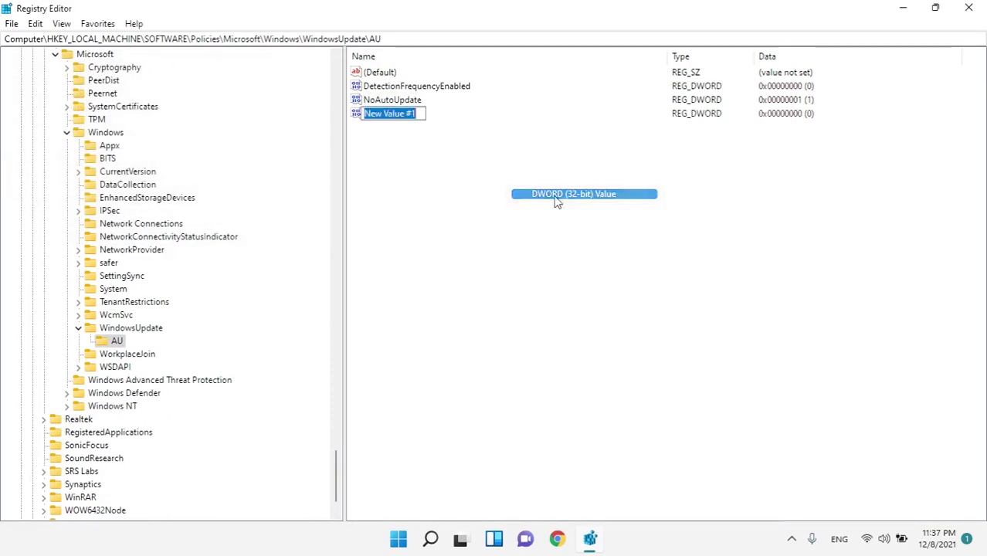
type("No")
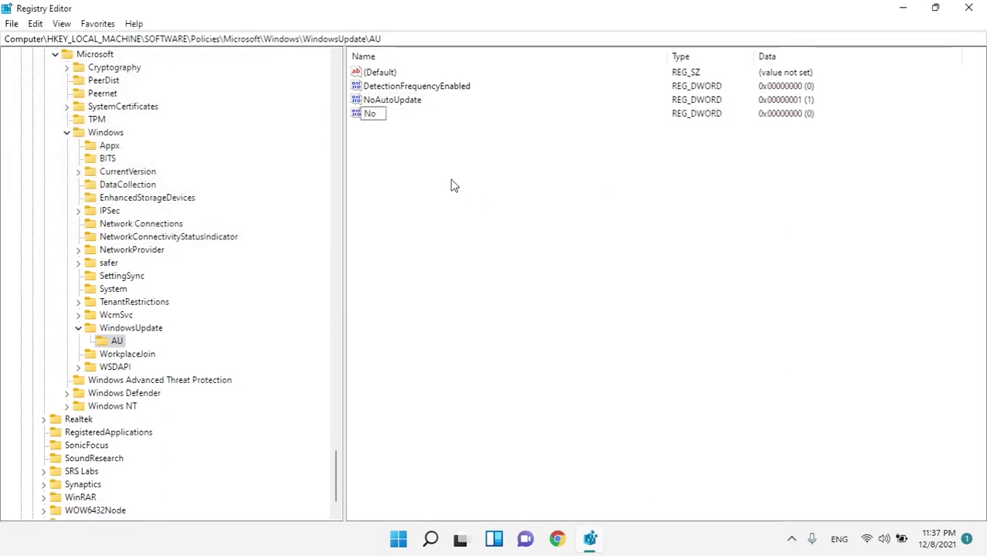
type("Auto")
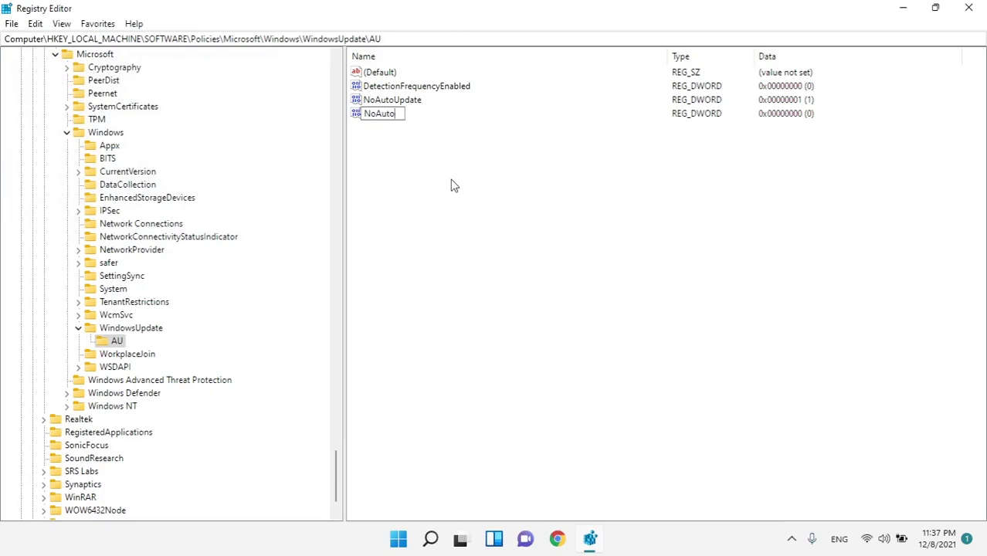
type("Update")
key("Return")
key("Return")
key("Delete")
key("Return")
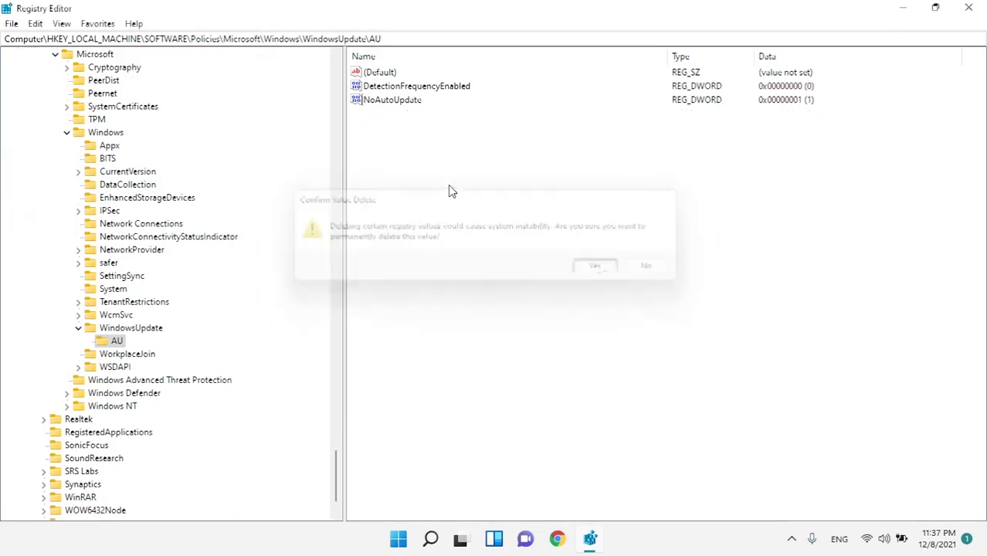
Close the Registry Editor
key("ctrl+l")
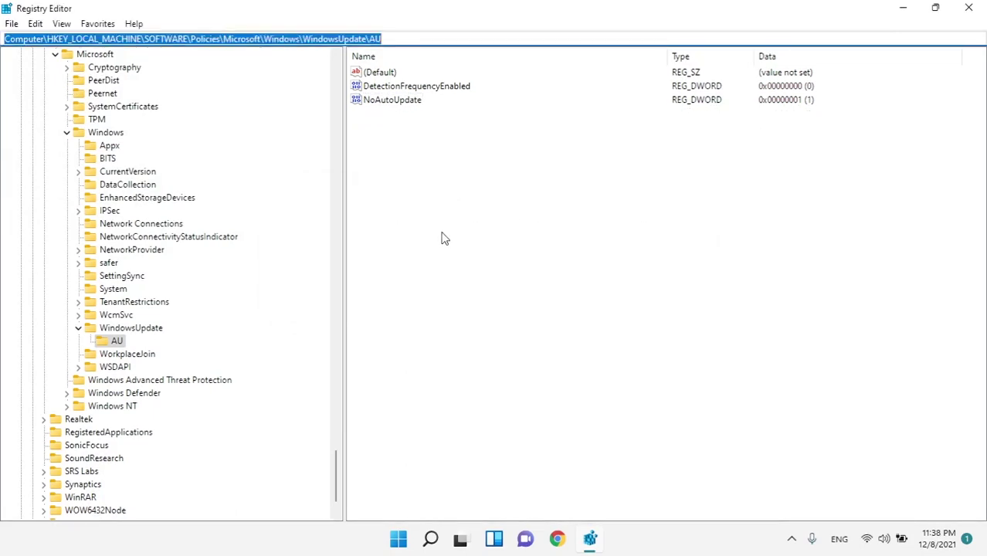
left_click(968, 8)
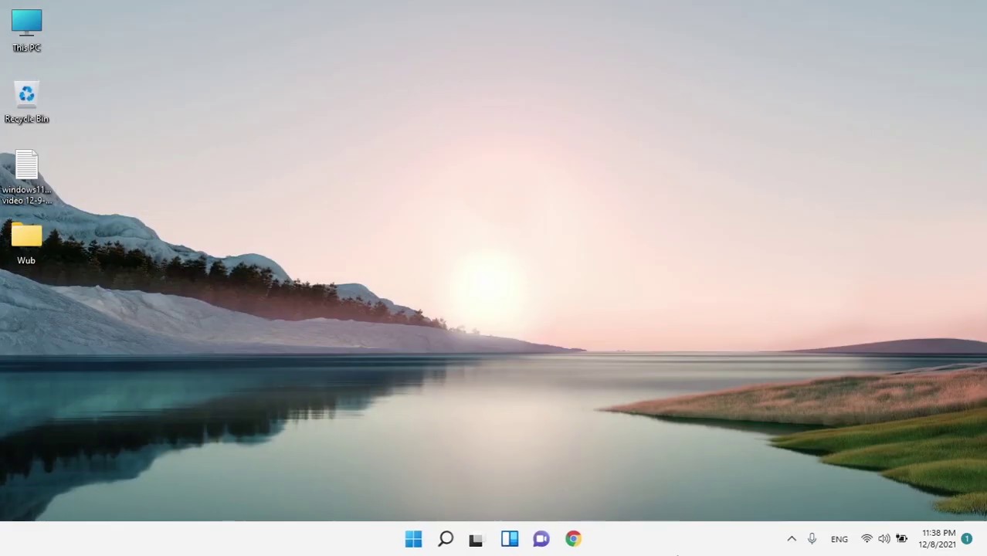
left_click(791, 539)
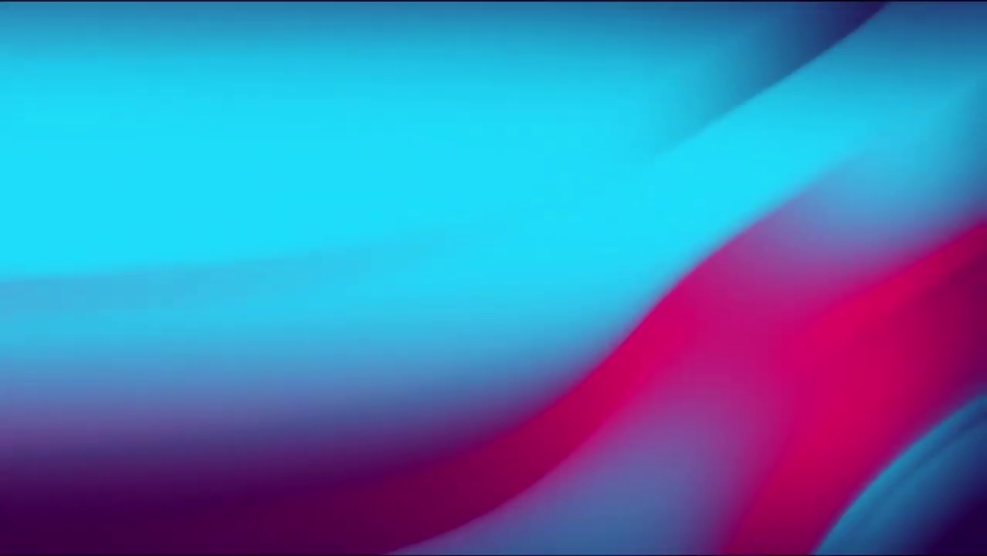